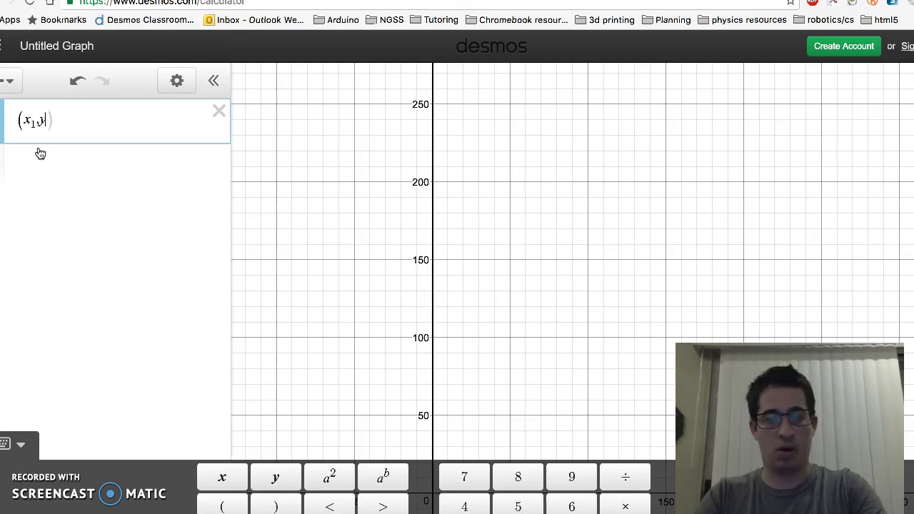
- Enter the equations x_1 = 8t_1 − t_1^2 and y_1 = 4t_1 + 2.5t_1^2 on separate expression lines
click(25, 193)
click(50, 118)
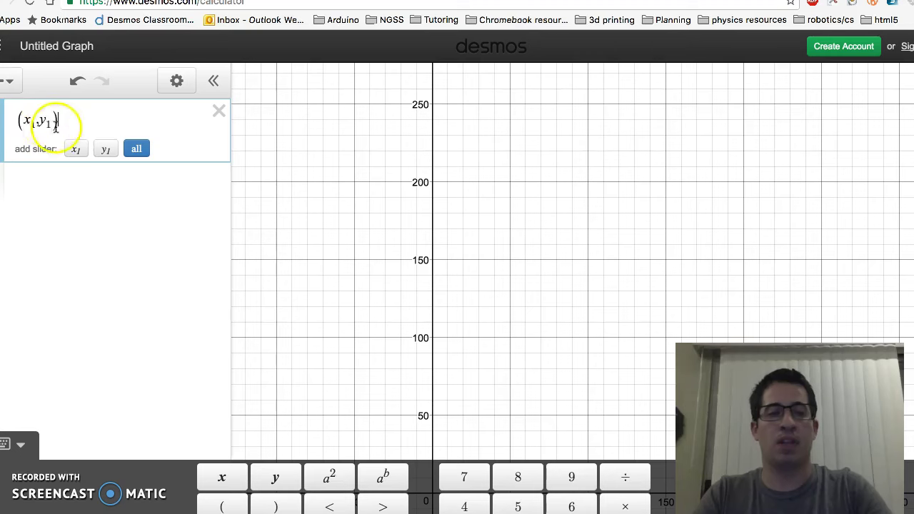
click(24, 191)
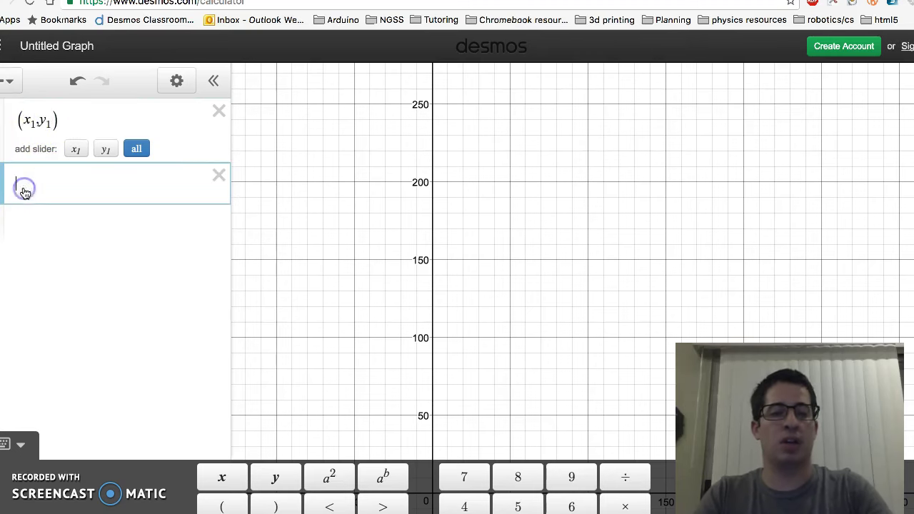
text(x1)
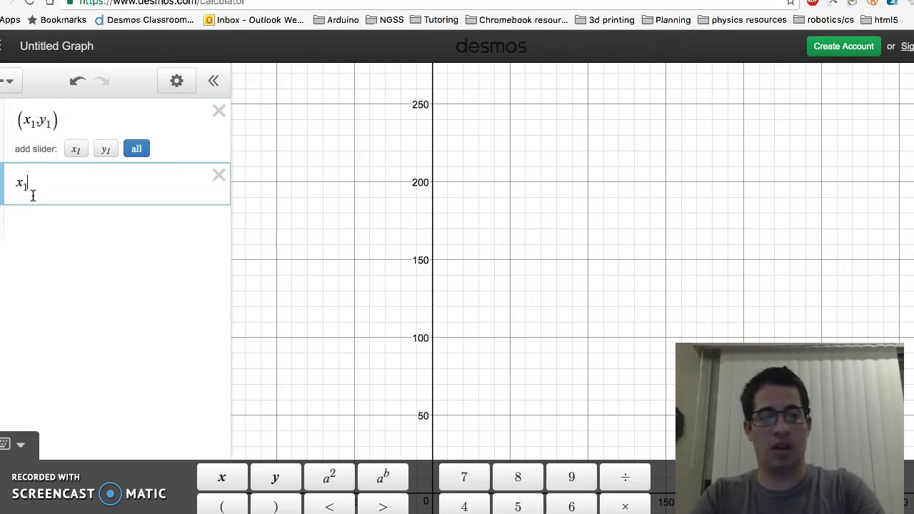
click(18, 237)
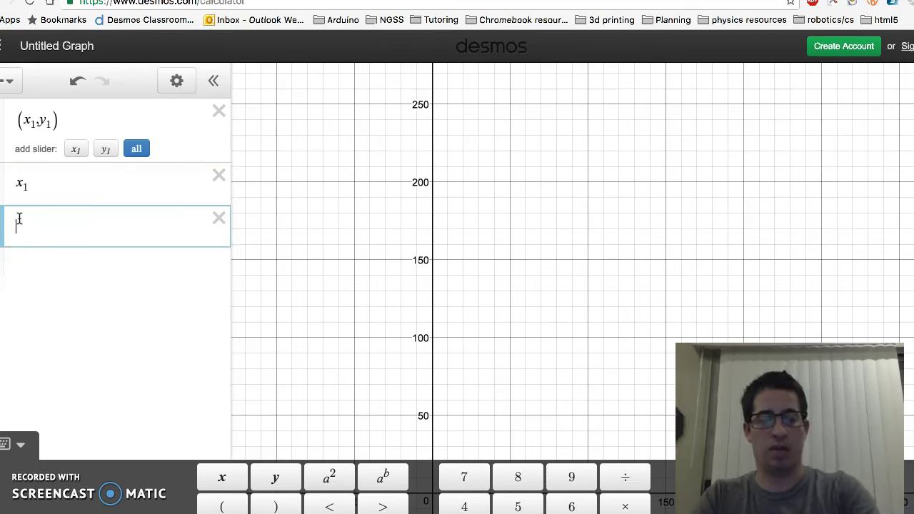
text(y1=4t1+2.5t1^2)
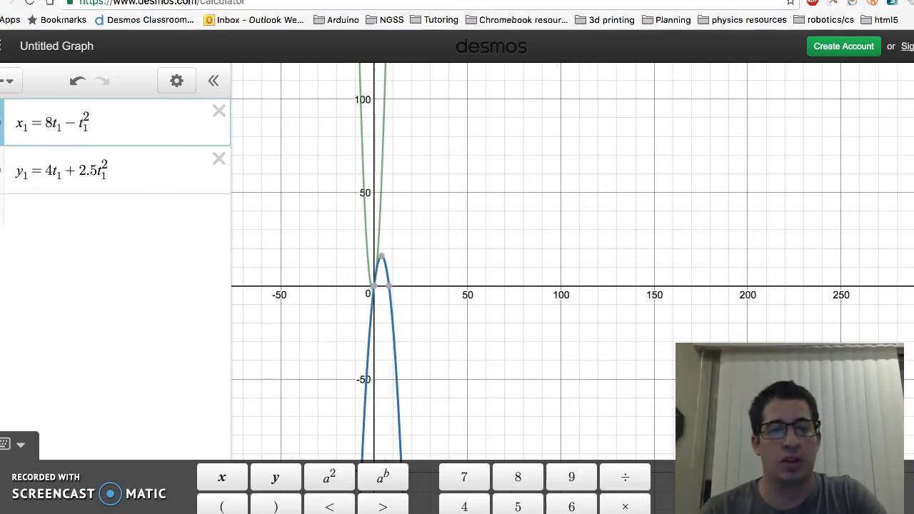
key(Escape)
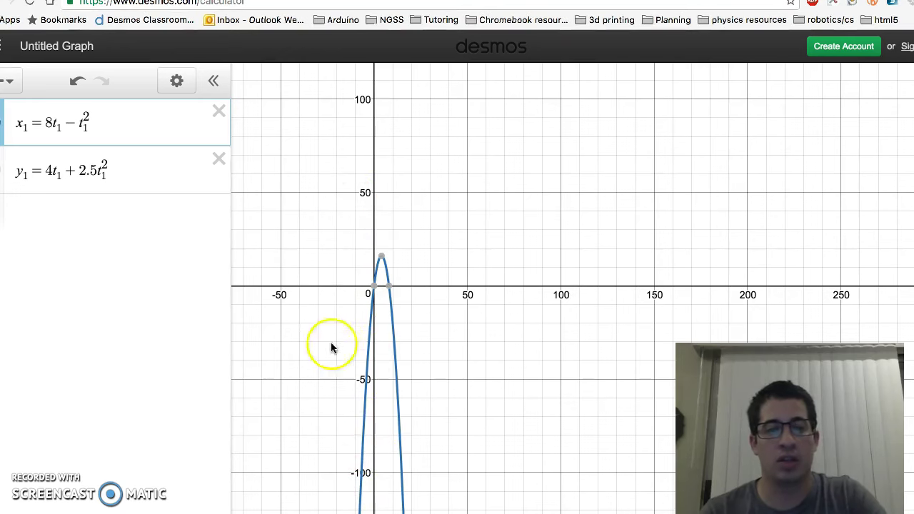
- Toggle the visibility of the x_1 and y_1 curves to examine the shape of each one alone
click(0, 122)
click(0, 170)
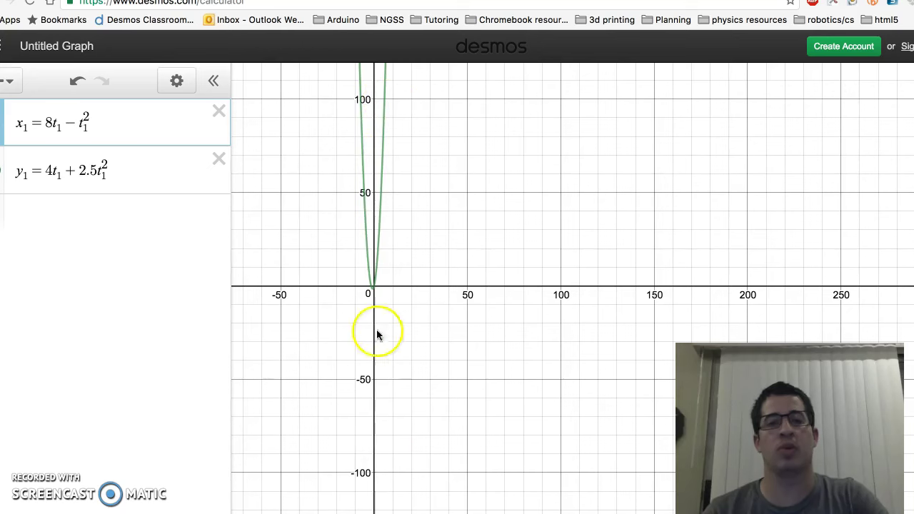
click(0, 170)
click(1, 122)
click(381, 425)
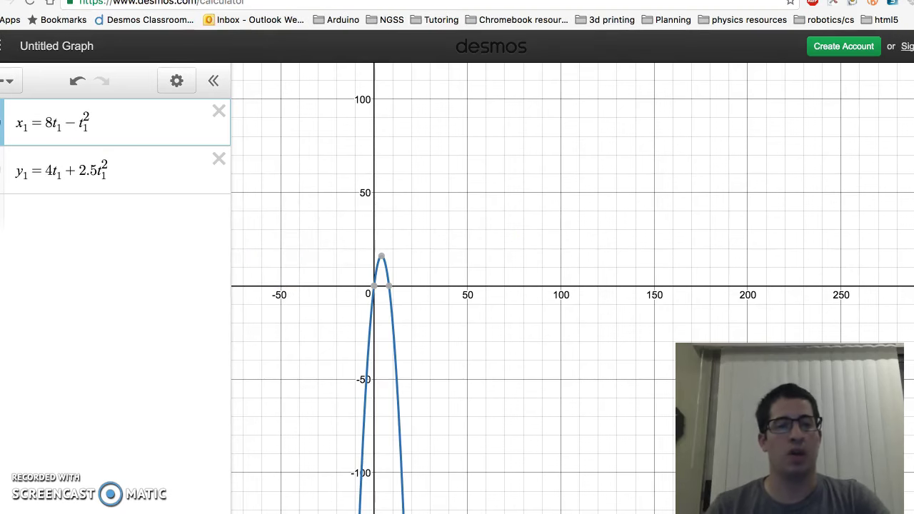
- Add a new expression above the two equations containing the point (x_1, y_1)
click(6, 81)
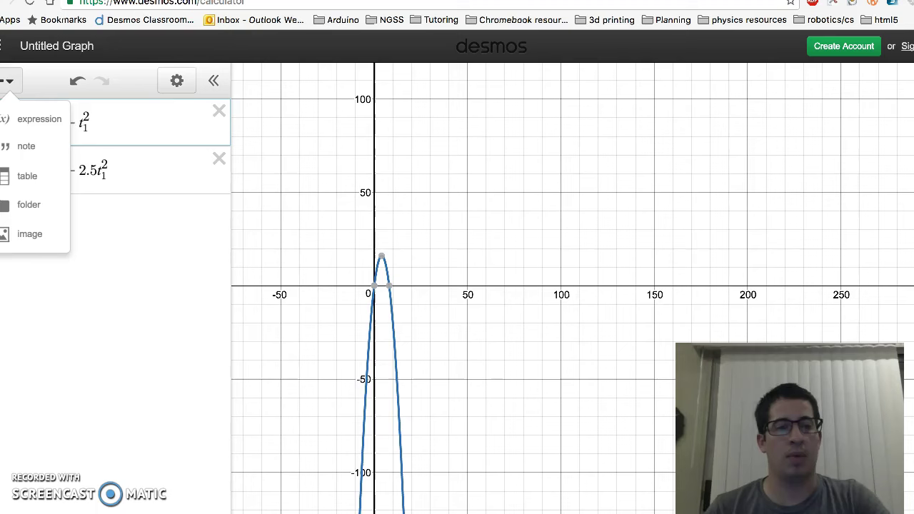
click(18, 119)
drag(20, 163, 21, 119)
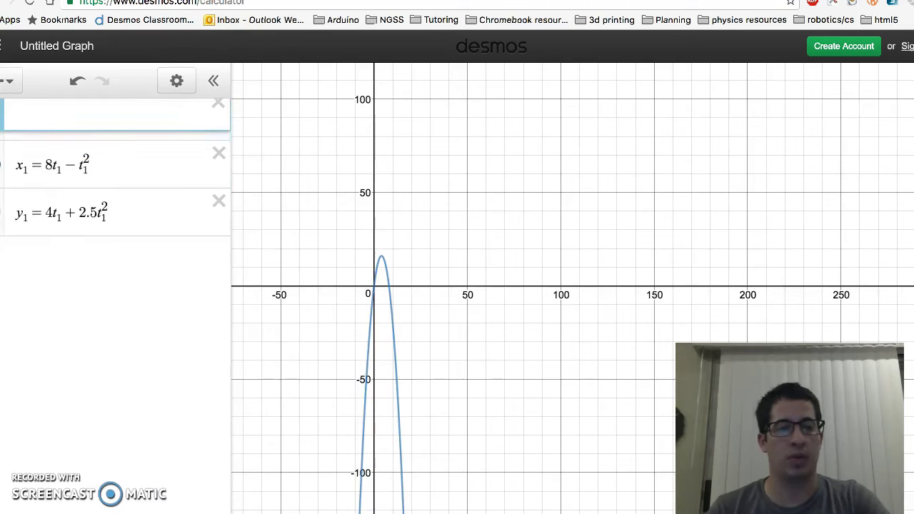
click(17, 129)
text((x_1,y_1)
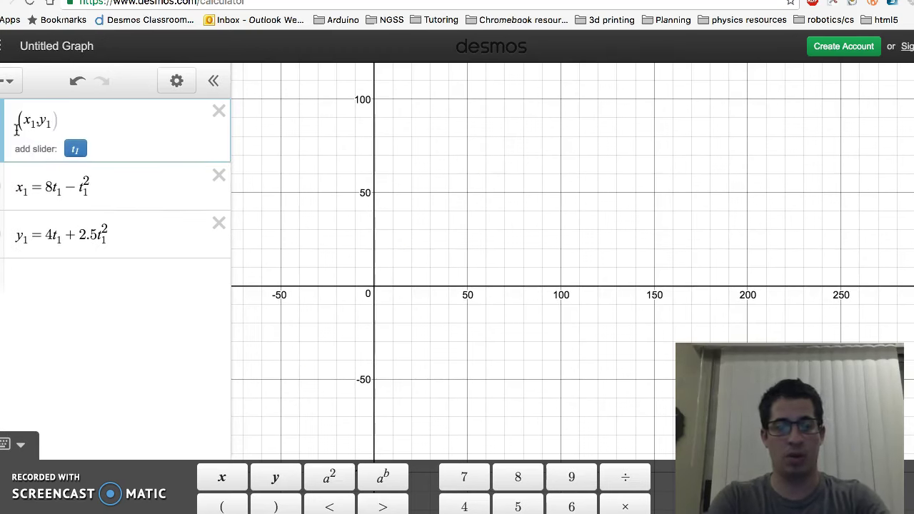
- Create a slider for t_1 and set its range from 0 to 8
click(75, 149)
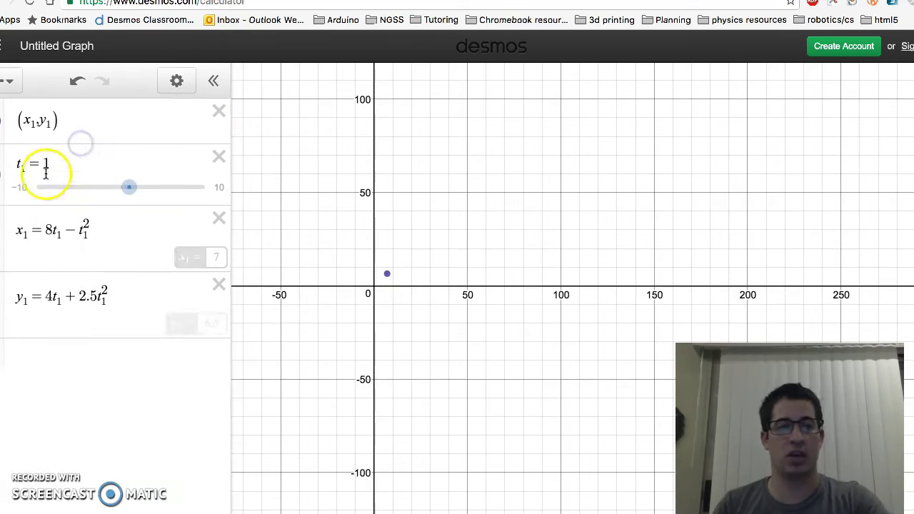
click(29, 190)
text(0)
click(107, 174)
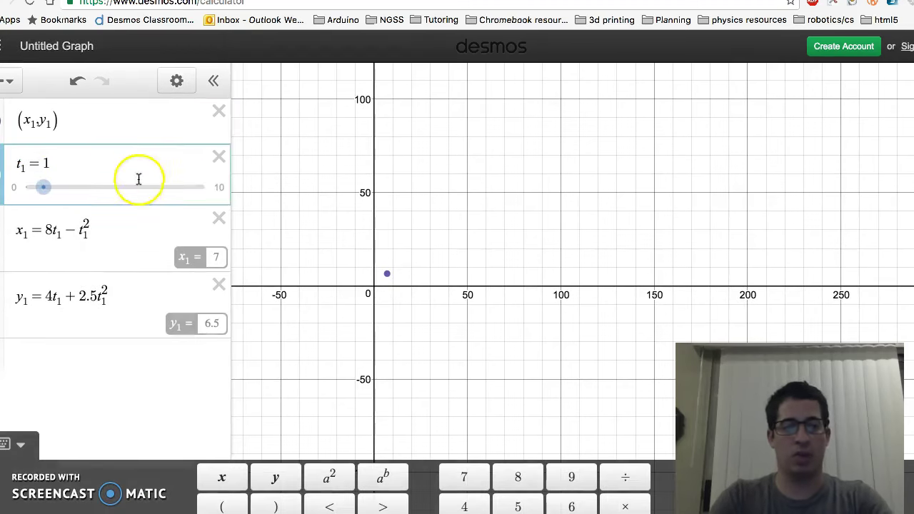
click(220, 188)
text(8)
click(119, 379)
- Animate the t_1 slider with a changed loop mode and speed slowed to 0.75x, following the point's motion
click(4, 178)
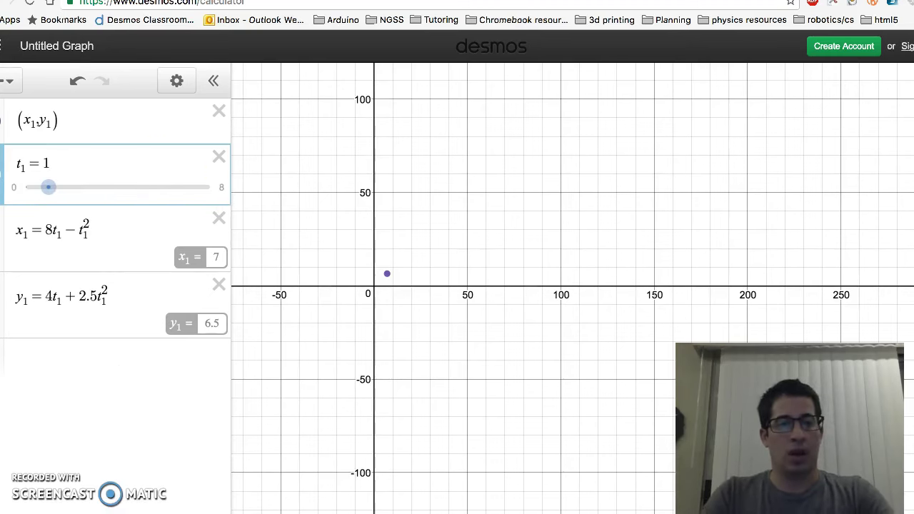
click(145, 161)
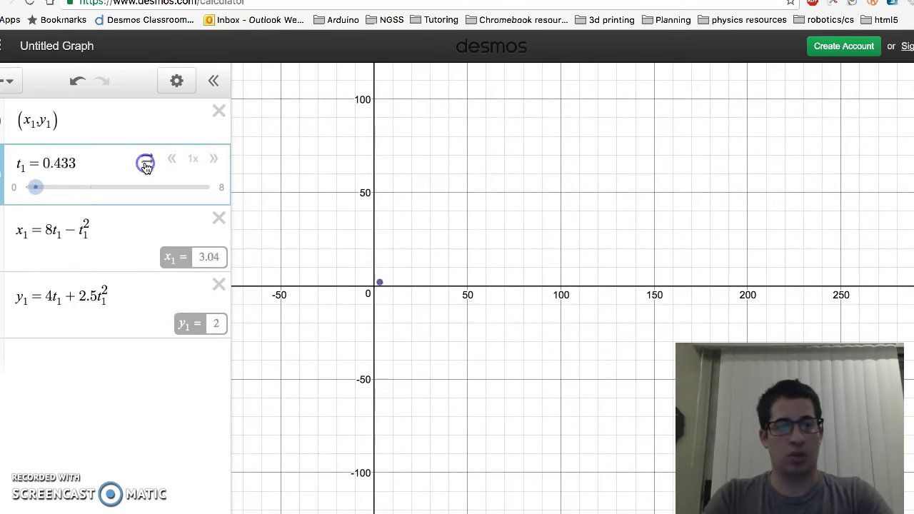
click(174, 160)
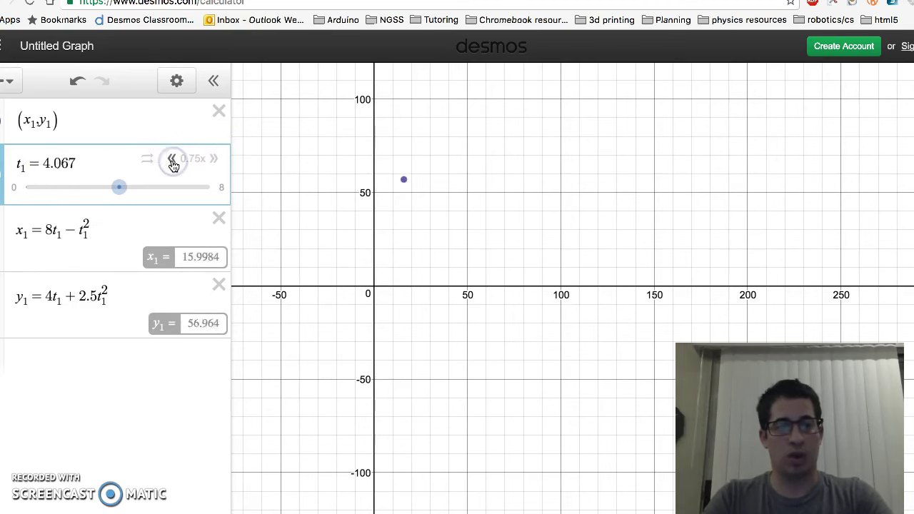
drag(410, 143, 377, 367)
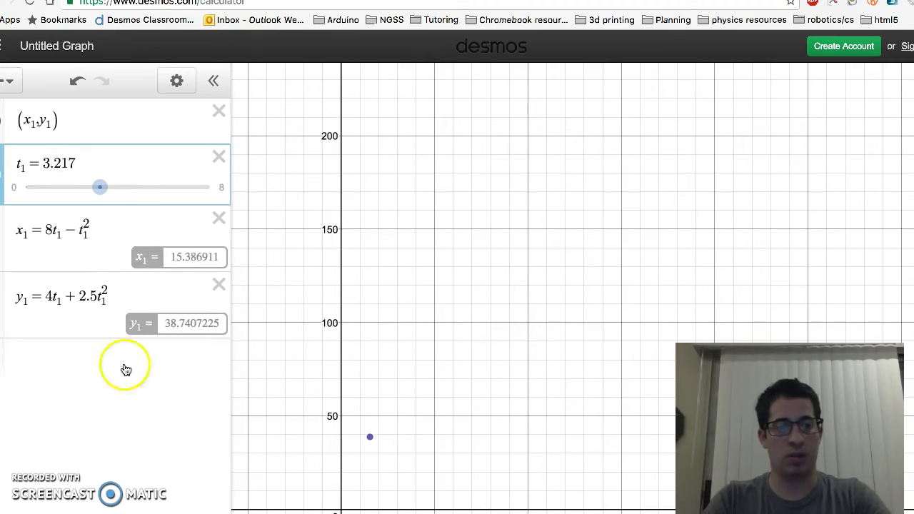
- Insert six blank expression lines between the t_1 slider and the x_1 equation
click(9, 81)
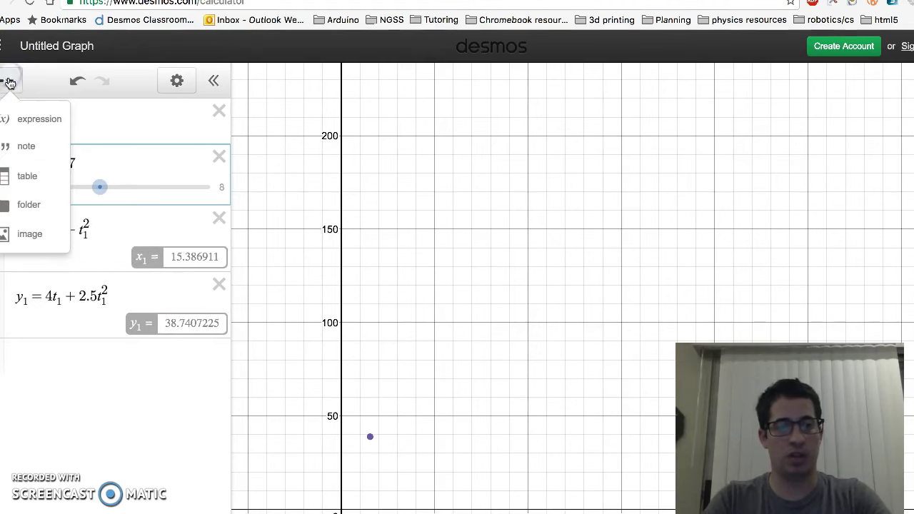
click(14, 121)
click(9, 81)
click(16, 118)
click(9, 81)
click(16, 111)
click(11, 78)
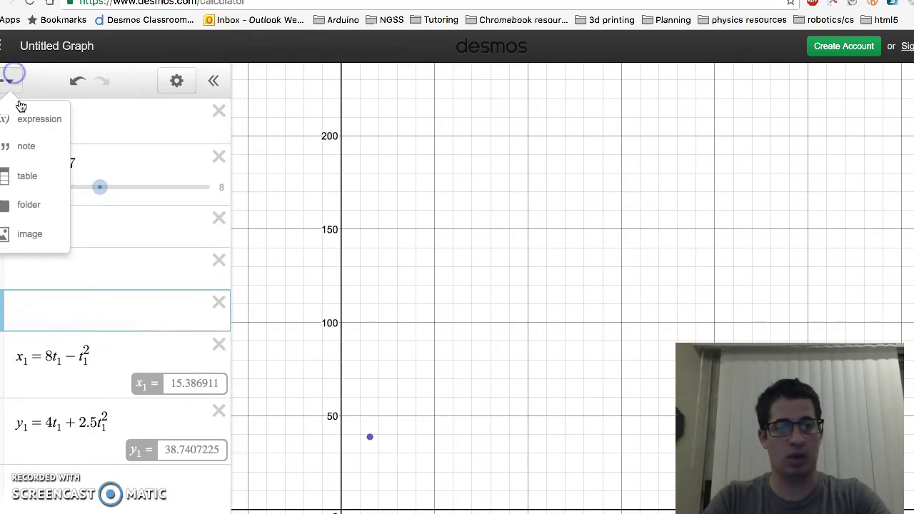
click(20, 122)
click(9, 82)
click(17, 117)
click(15, 80)
click(43, 118)
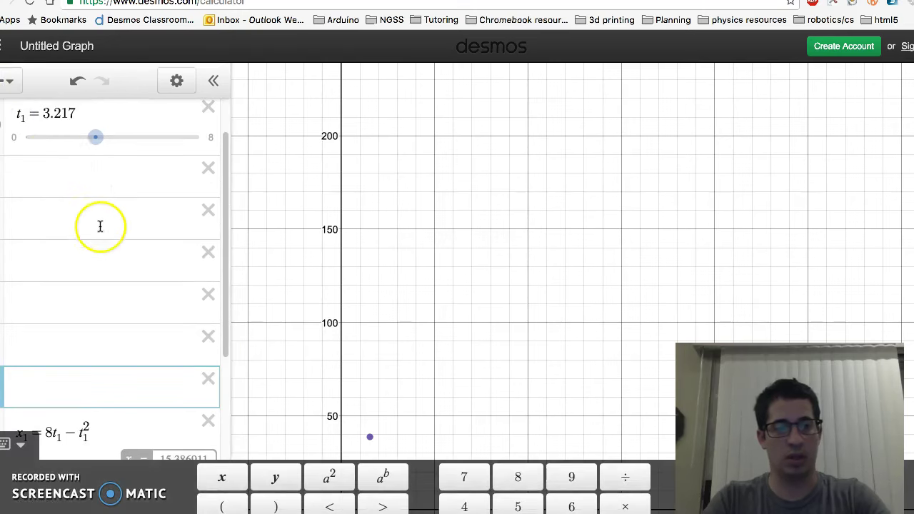
- Enter the point (x_1, 0) on the first blank line below the t_1 slider
scroll(100, 225, up, 1)
click(113, 256)
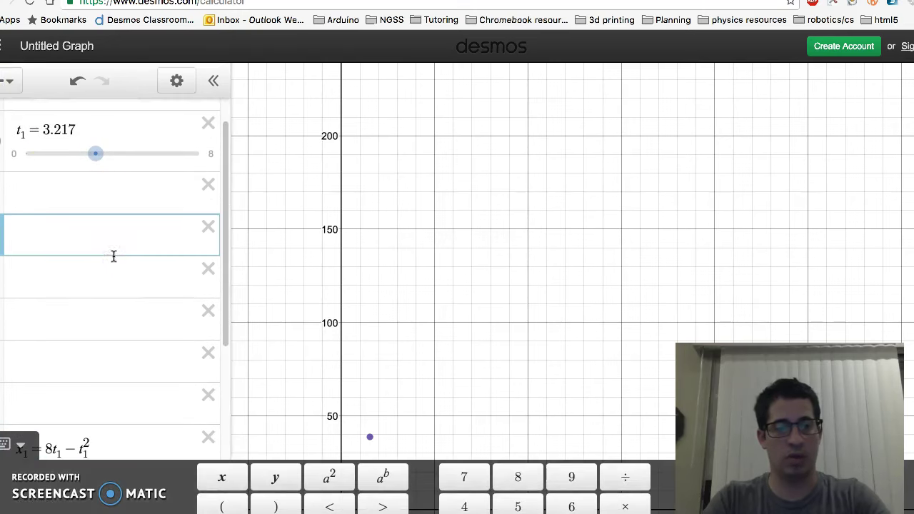
scroll(114, 256, up, 1)
click(77, 228)
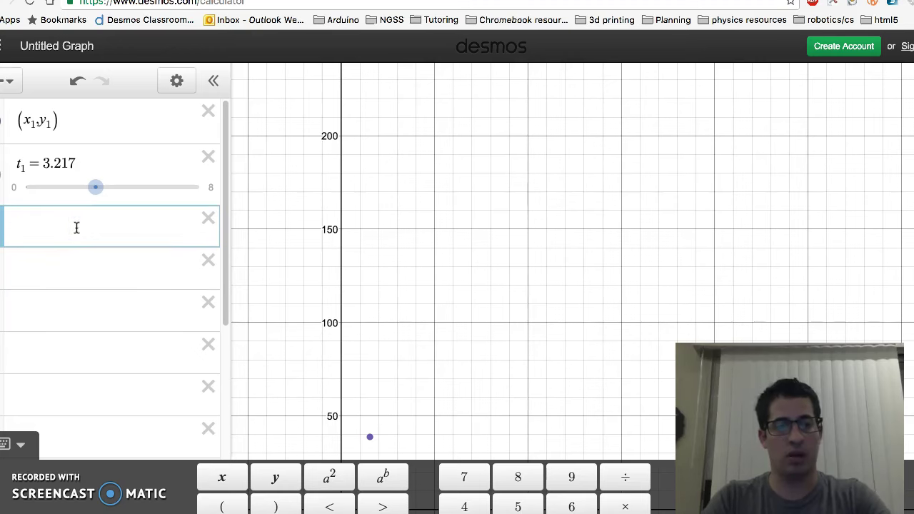
text(()
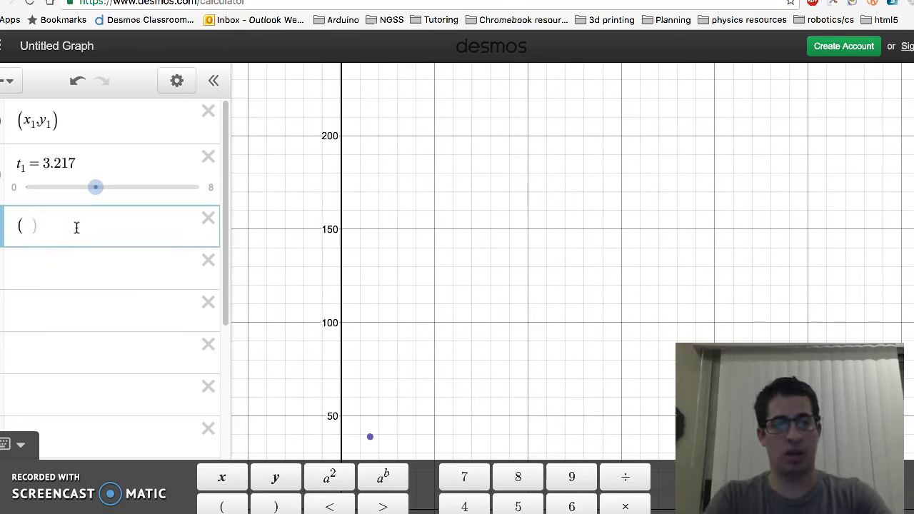
text(x_1,0)
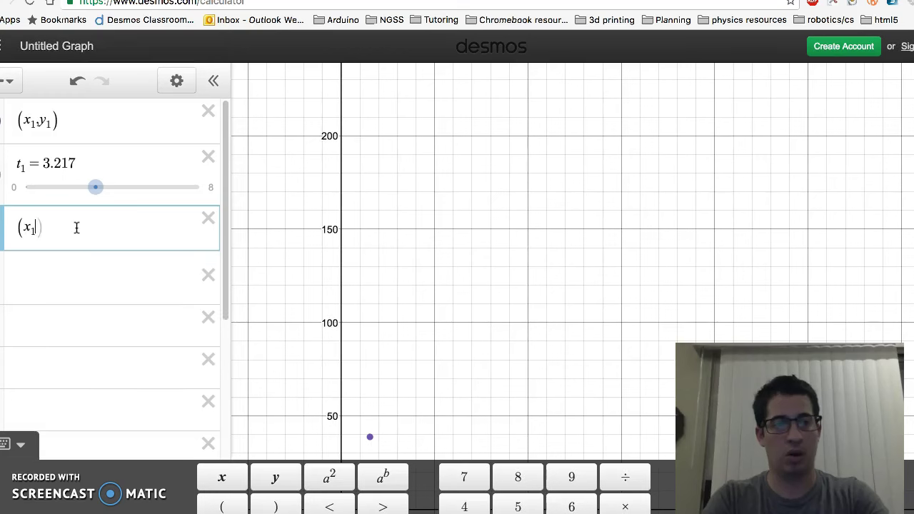
- Enter the point (0, y_1) on the blank line below the (x_1, 0) point
click(80, 279)
text((0,y)
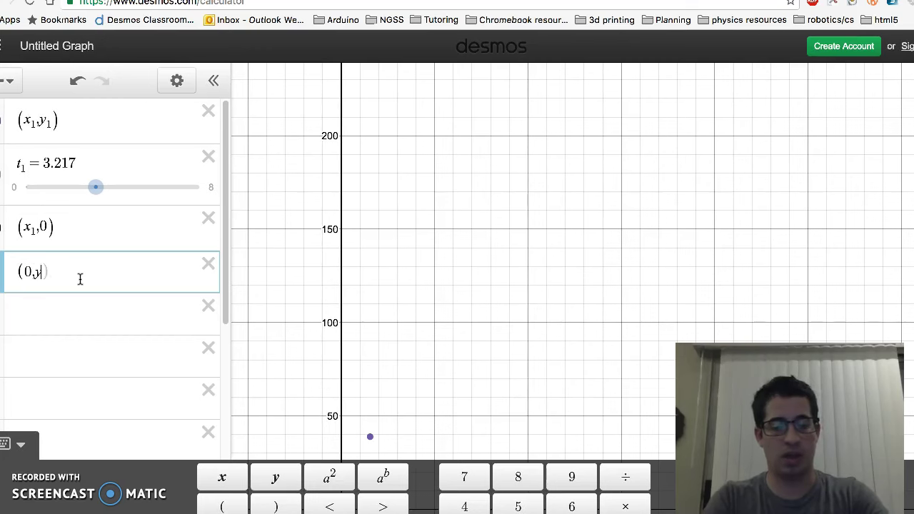
text(_1)
key(Right)
key(Right)
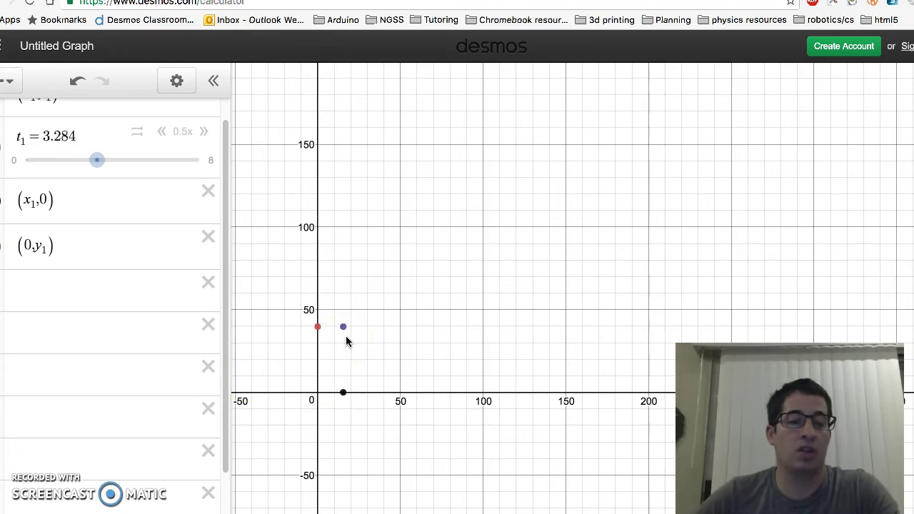
- Check the problem slide, return to the Desmos graph and move the t_1 slider to 3.9
click(341, 208)
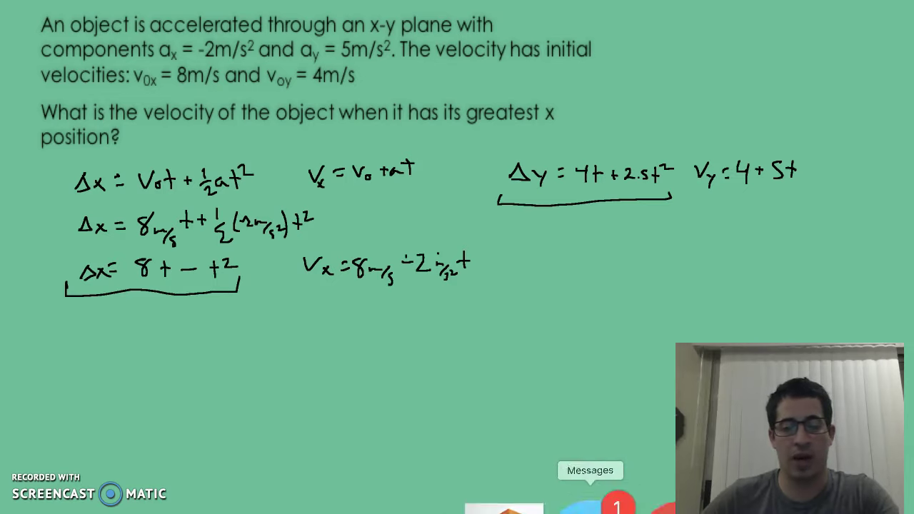
click(595, 507)
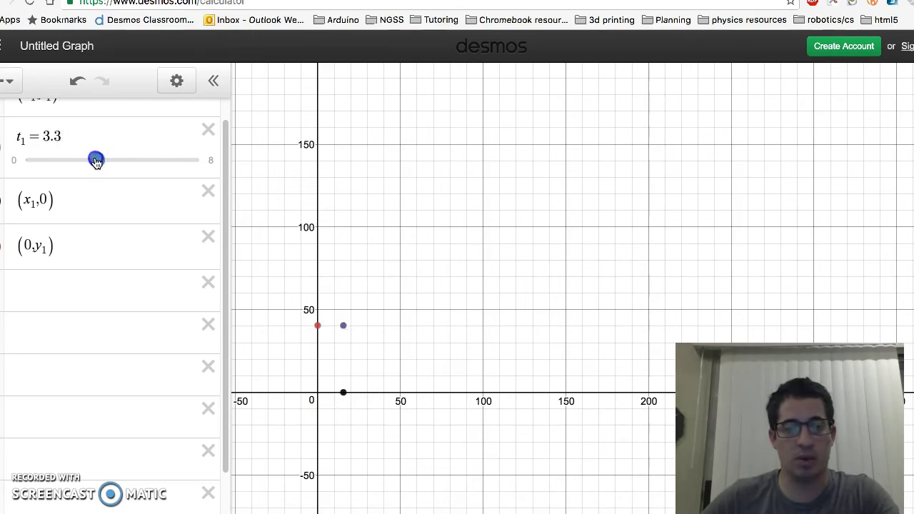
drag(74, 158, 140, 145)
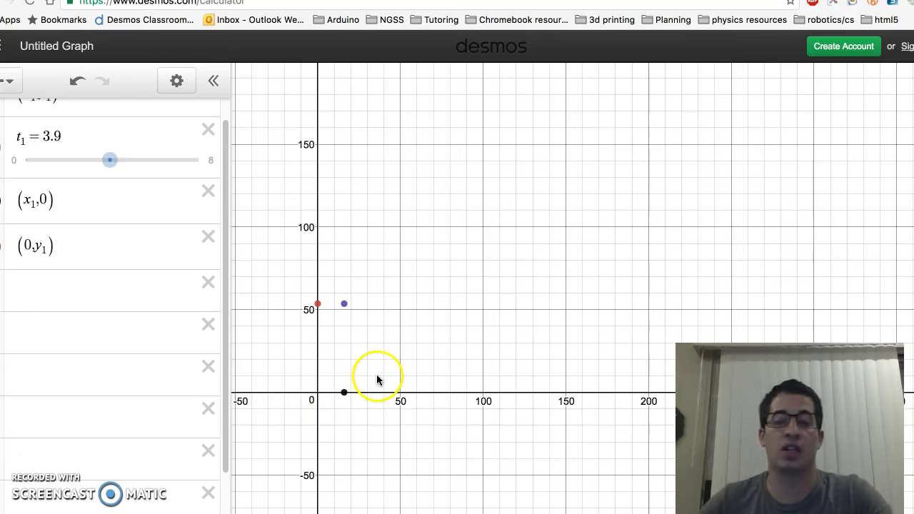
- Switch to the slide with the handwritten x-y acceleration problem
mouse_move(572, 508)
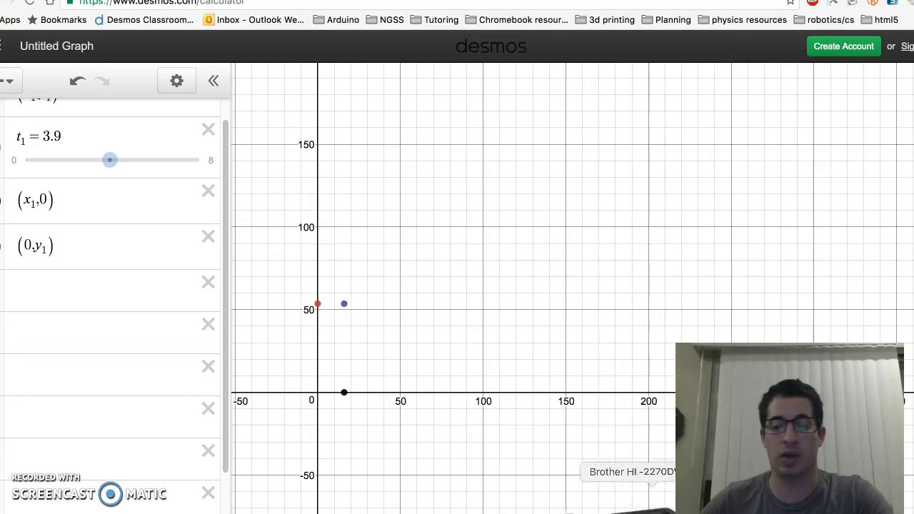
click(661, 506)
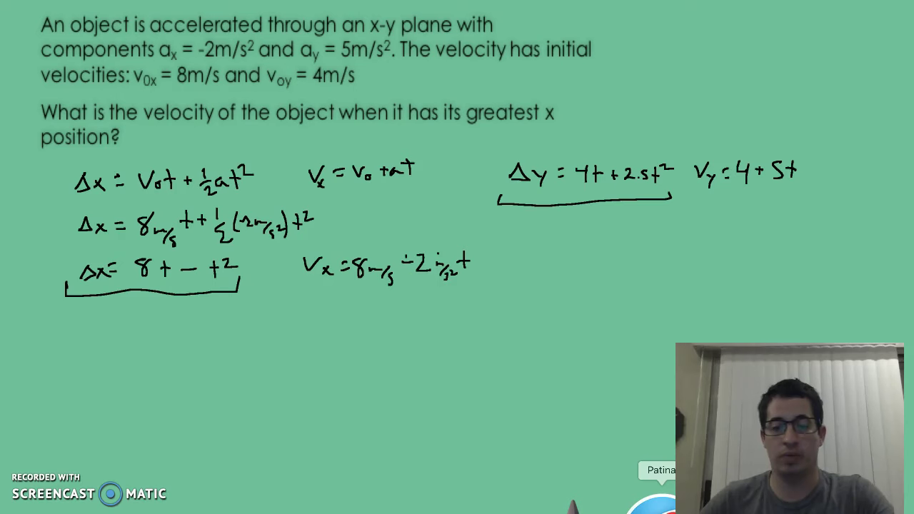